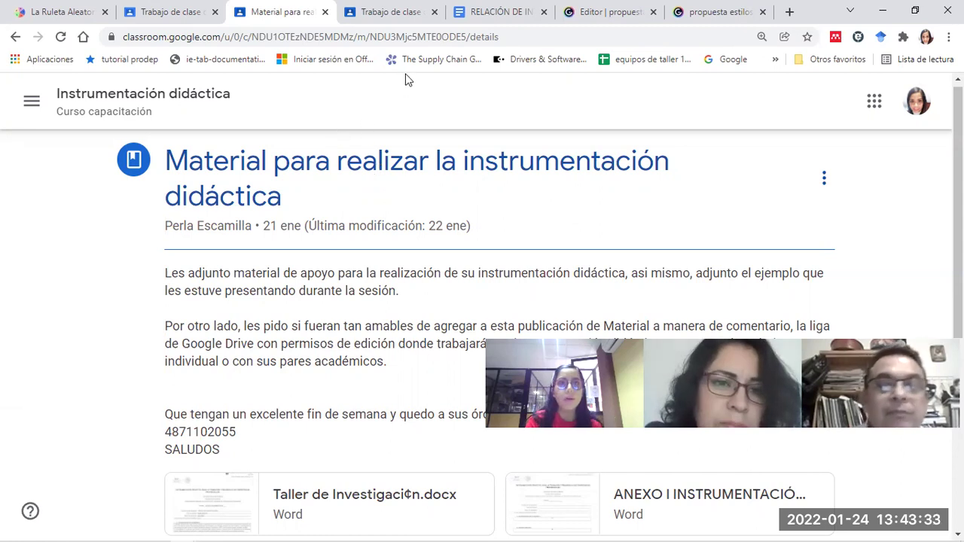
- Switch to the RELACIÓN DE INTEGRANTES DE EQUIPOS document and show its team table from the first row
click(498, 12)
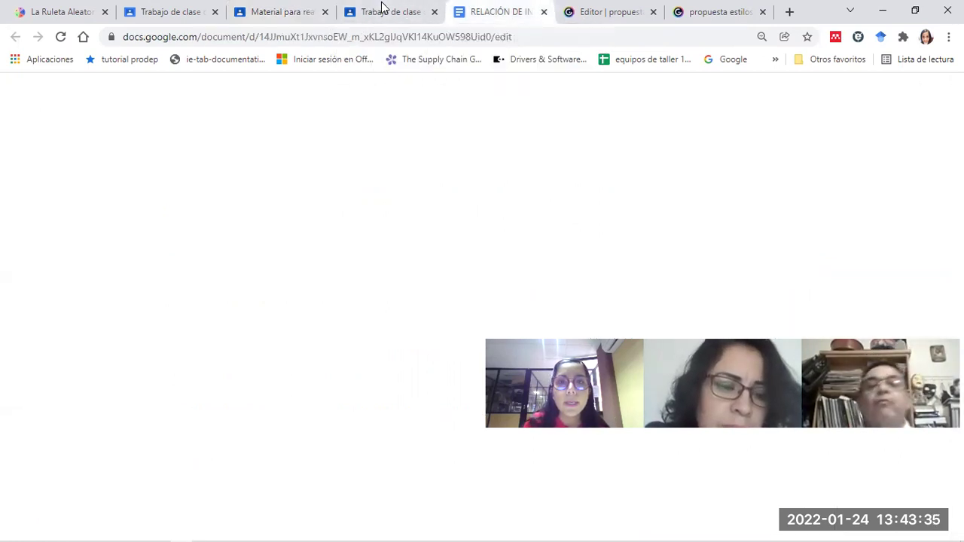
scroll(600, 256, up, 15)
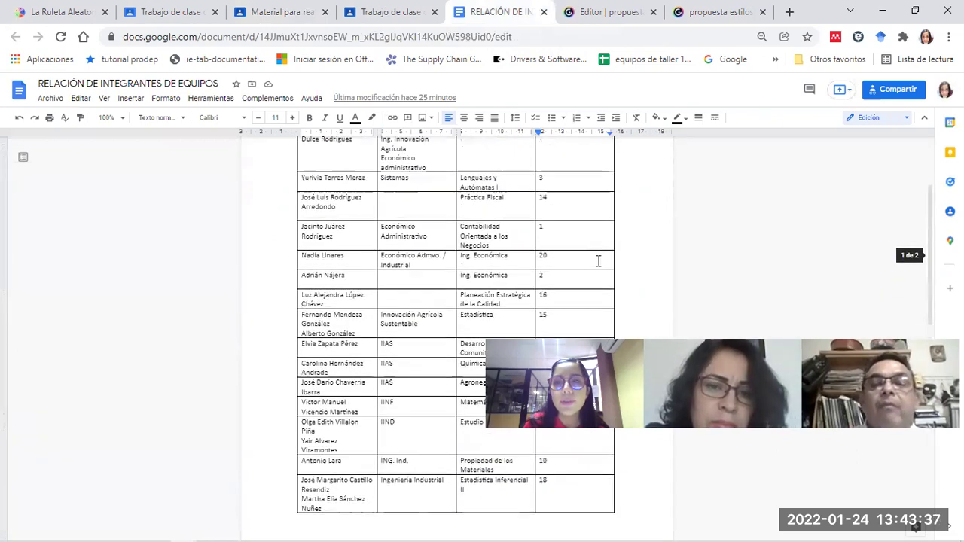
scroll(596, 260, up, 1)
scroll(599, 260, down, 2)
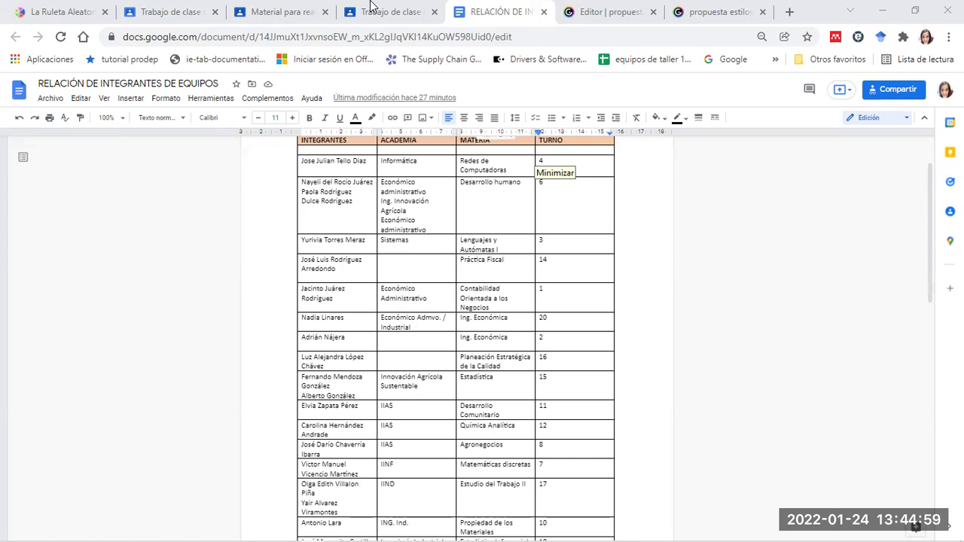
scroll(394, 145, up, 1)
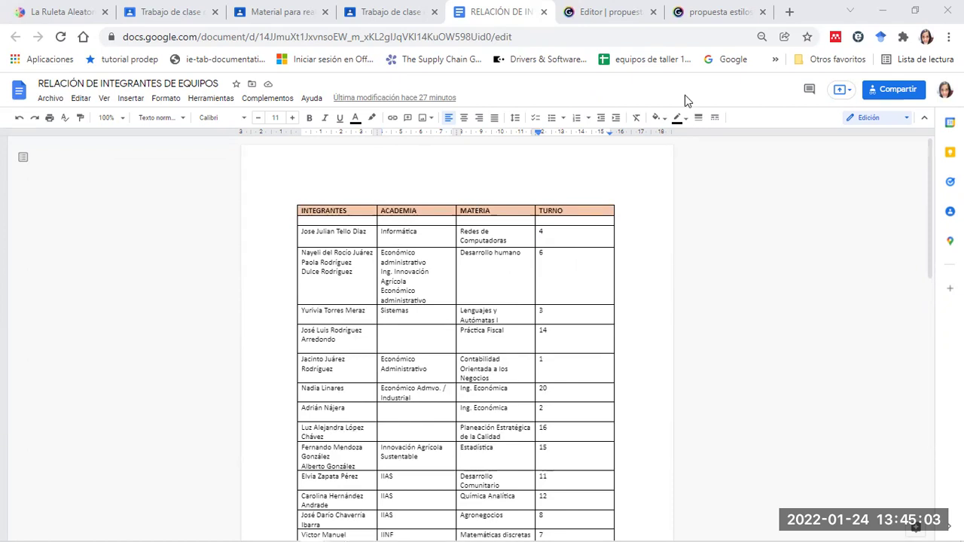
- Copy the web address of the team list document
click(219, 37)
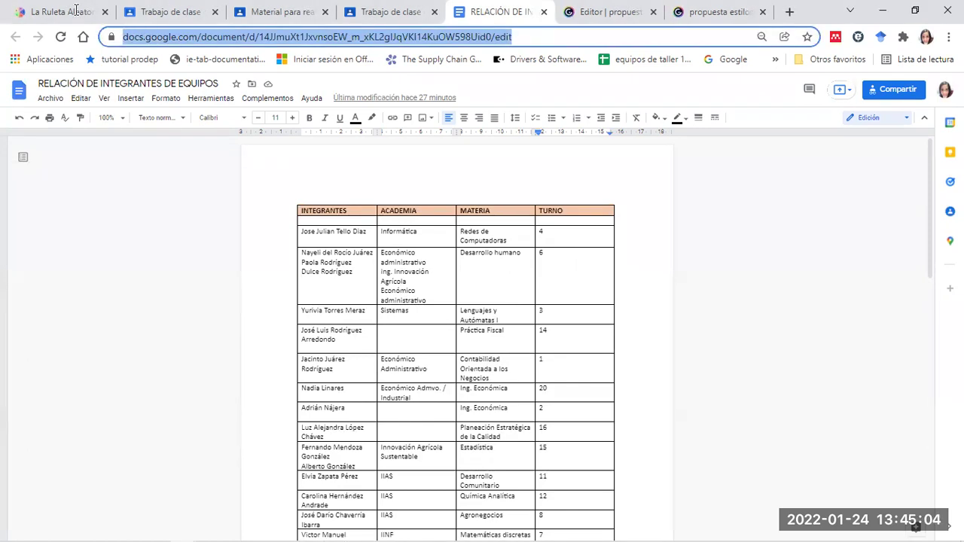
right_click(220, 39)
click(293, 117)
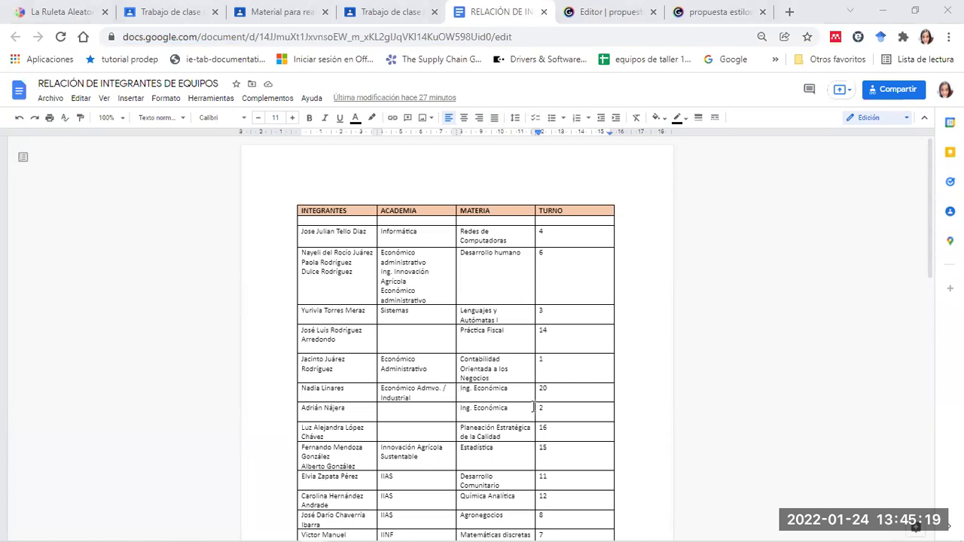
- Examine the team table across both pages, checking each team's members, academia, materia and turno
scroll(533, 407, down, 2)
scroll(534, 406, down, 2)
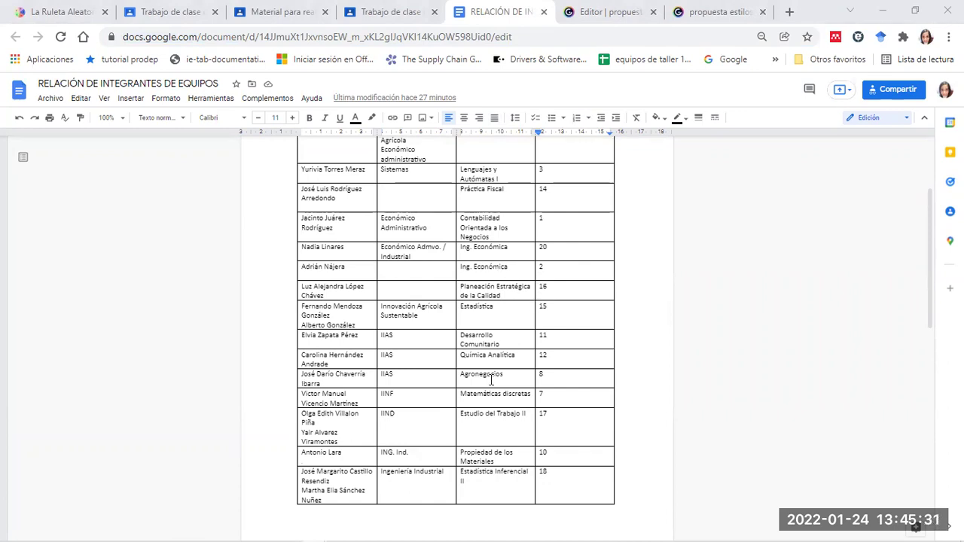
scroll(492, 380, up, 2)
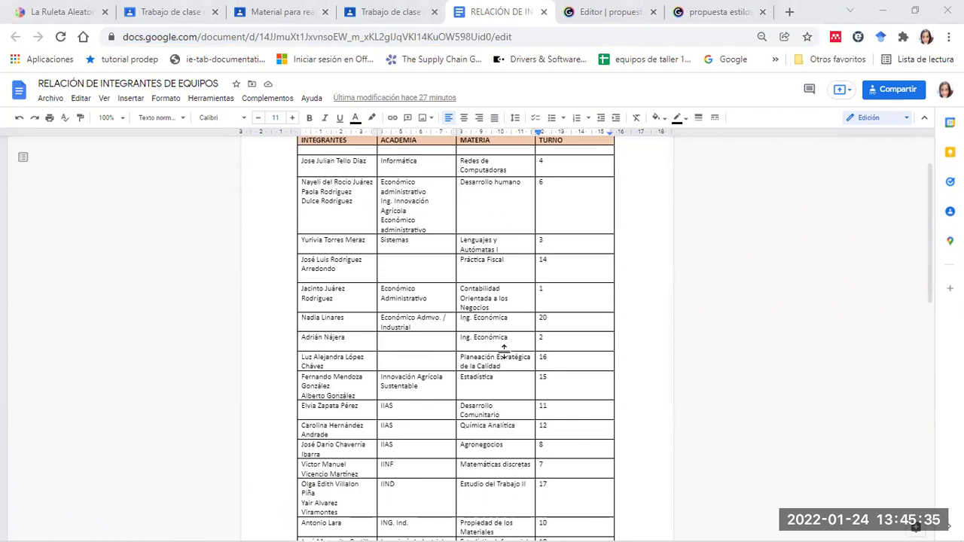
scroll(504, 348, down, 8)
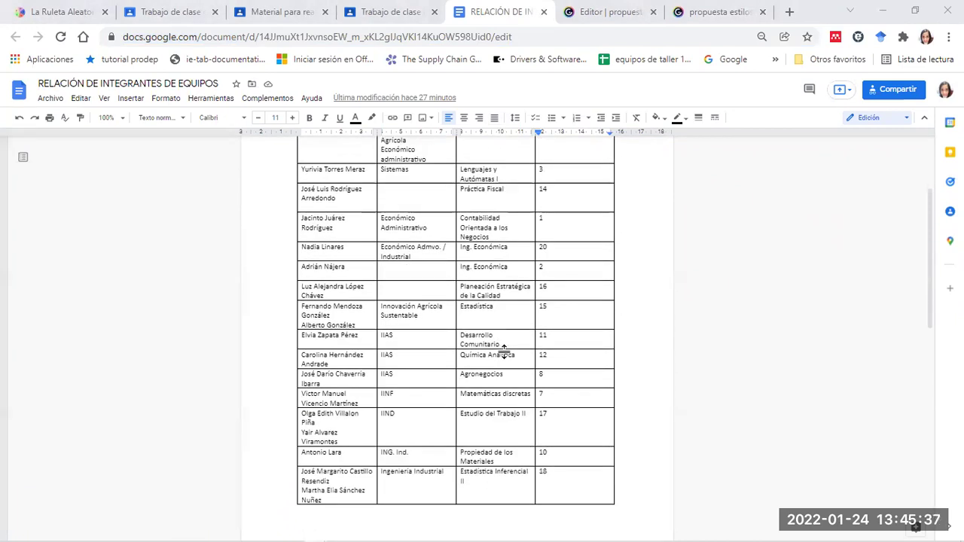
scroll(504, 351, down, 2)
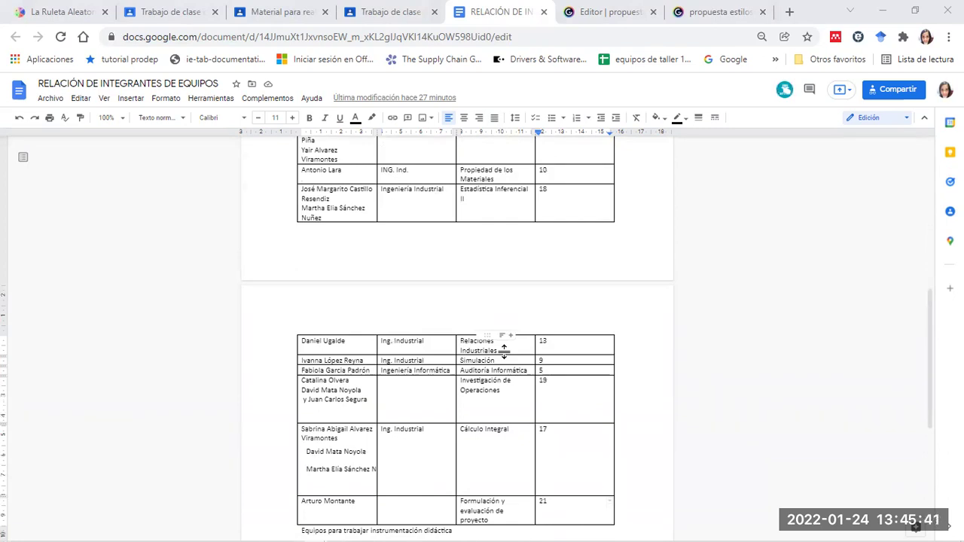
scroll(504, 348, up, 8)
scroll(504, 351, up, 4)
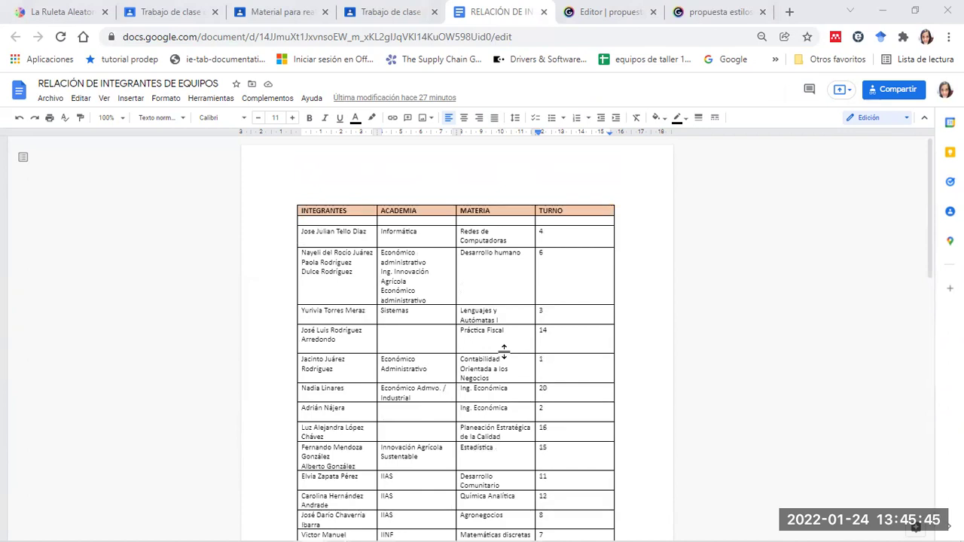
scroll(504, 348, down, 8)
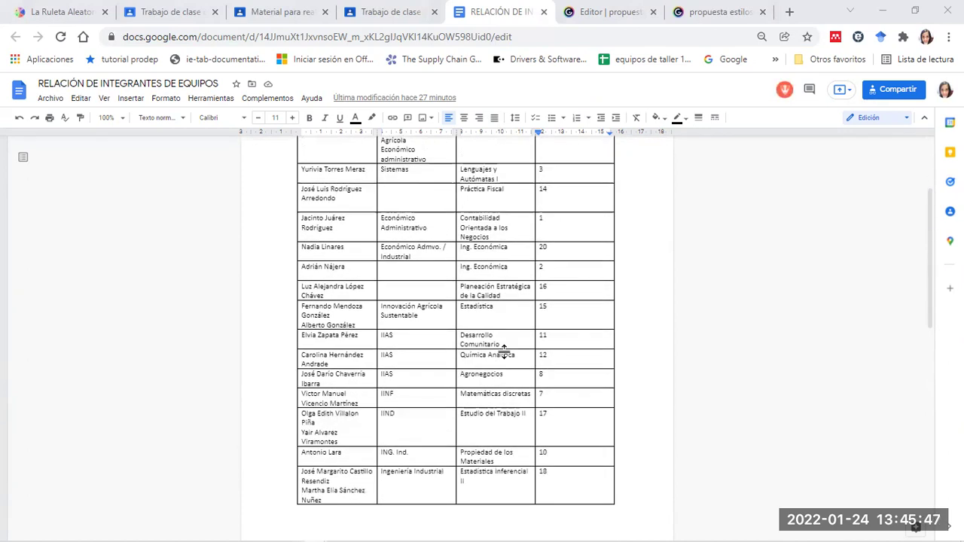
scroll(504, 352, down, 4)
scroll(504, 351, up, 1)
scroll(504, 352, up, 4)
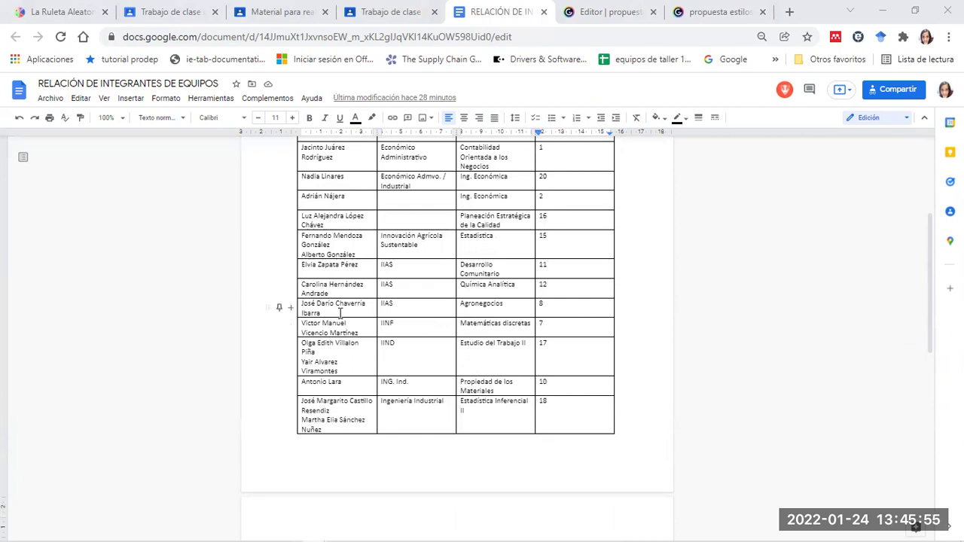
scroll(413, 314, up, 4)
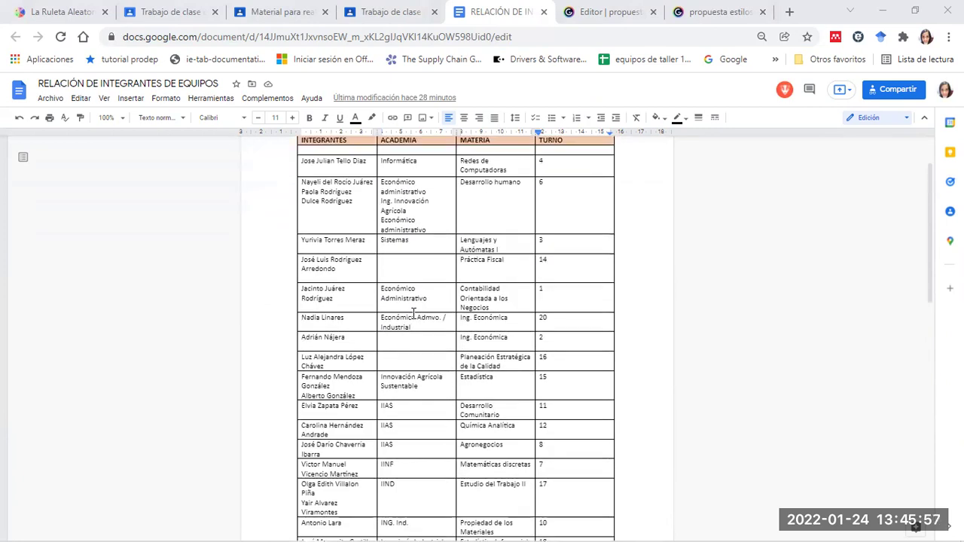
scroll(413, 315, down, 6)
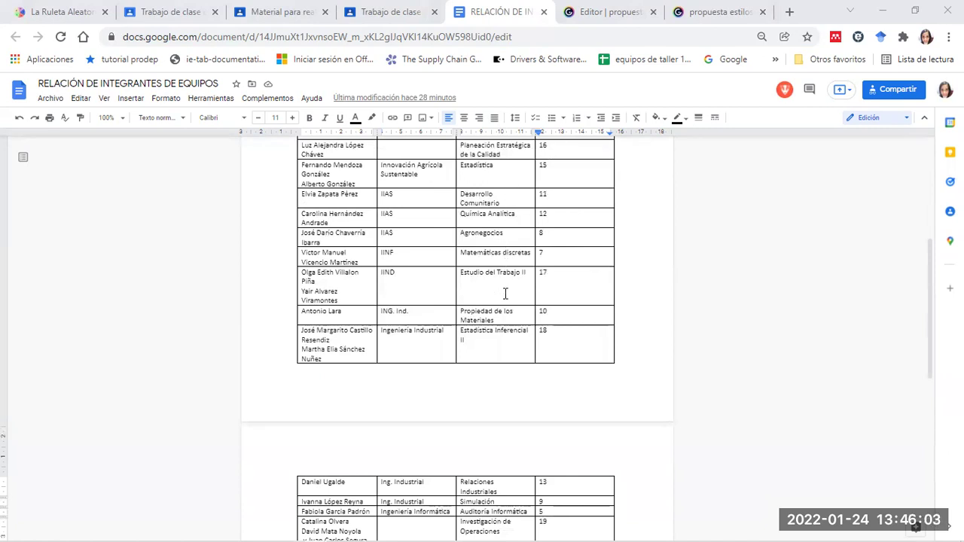
scroll(479, 326, down, 2)
scroll(478, 325, down, 1)
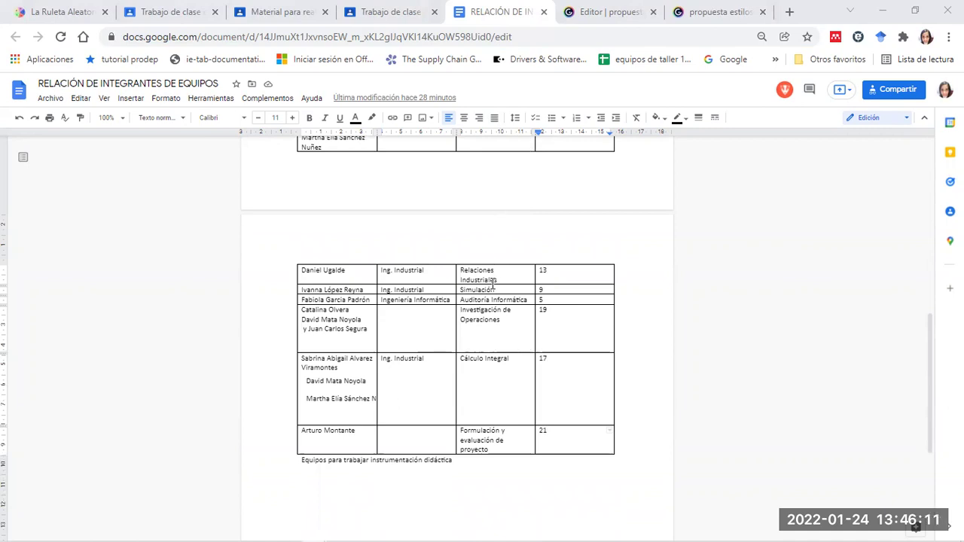
scroll(495, 346, up, 2)
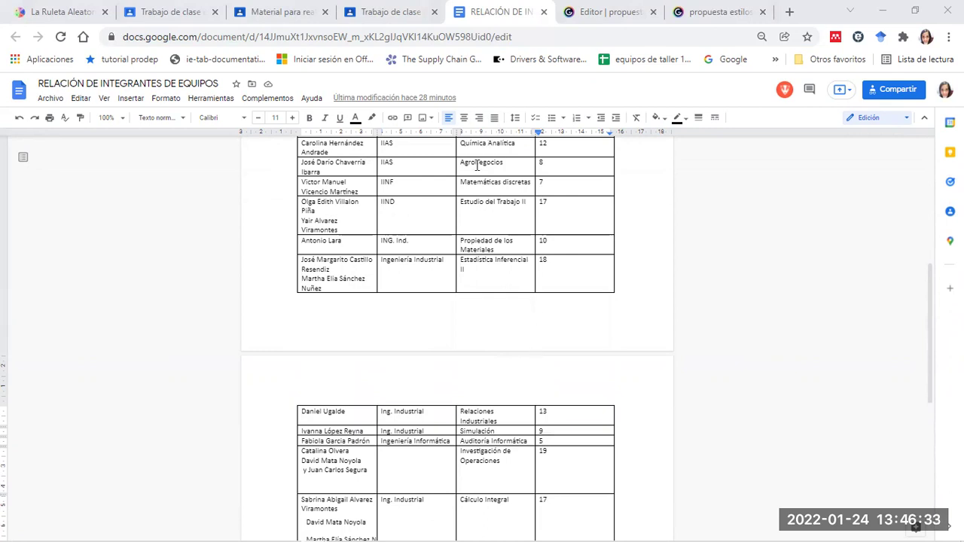
scroll(466, 280, down, 1)
scroll(466, 279, down, 1)
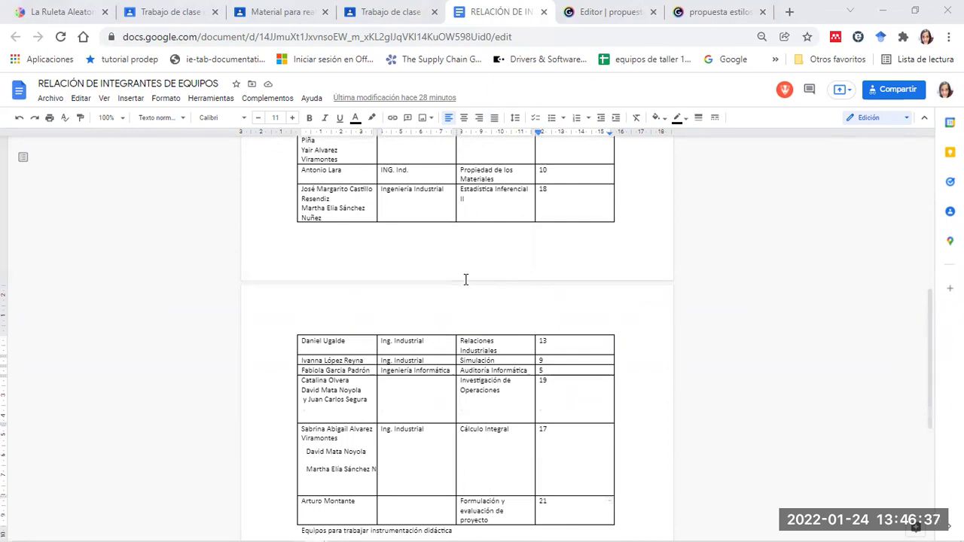
scroll(466, 279, up, 4)
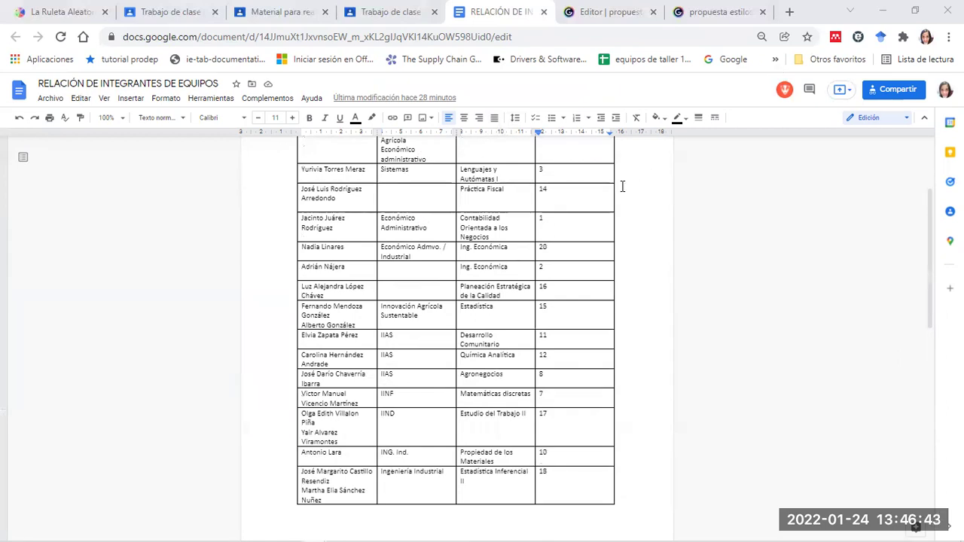
scroll(559, 245, up, 1)
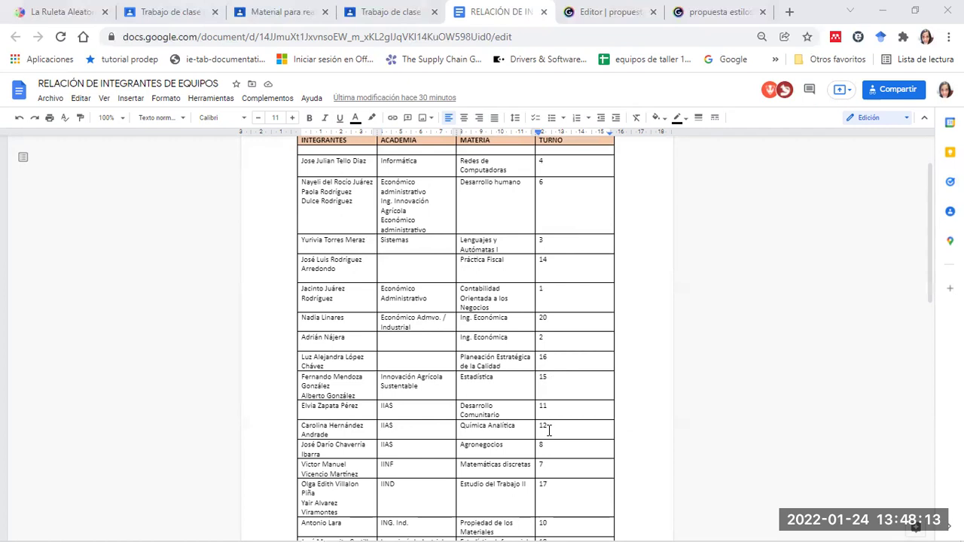
scroll(549, 429, down, 4)
scroll(542, 429, down, 8)
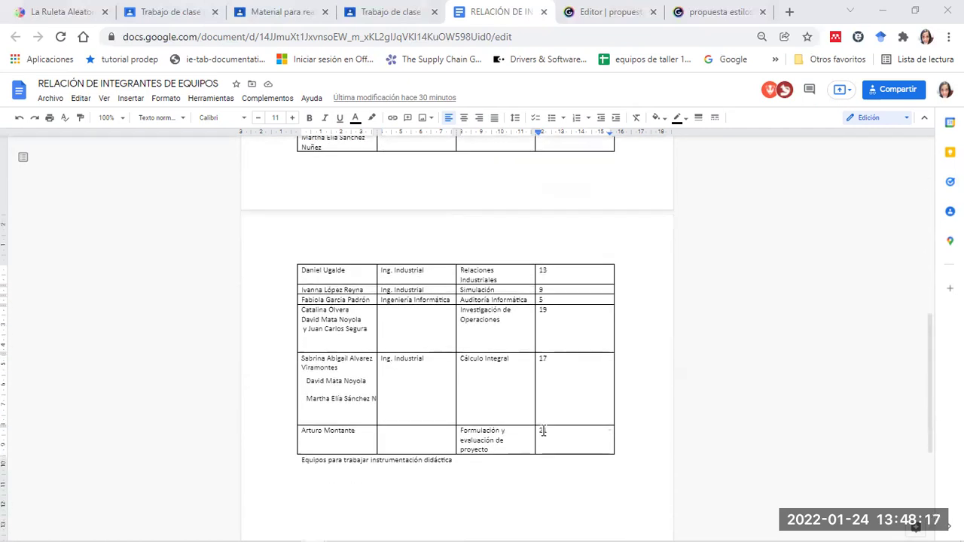
scroll(542, 431, up, 6)
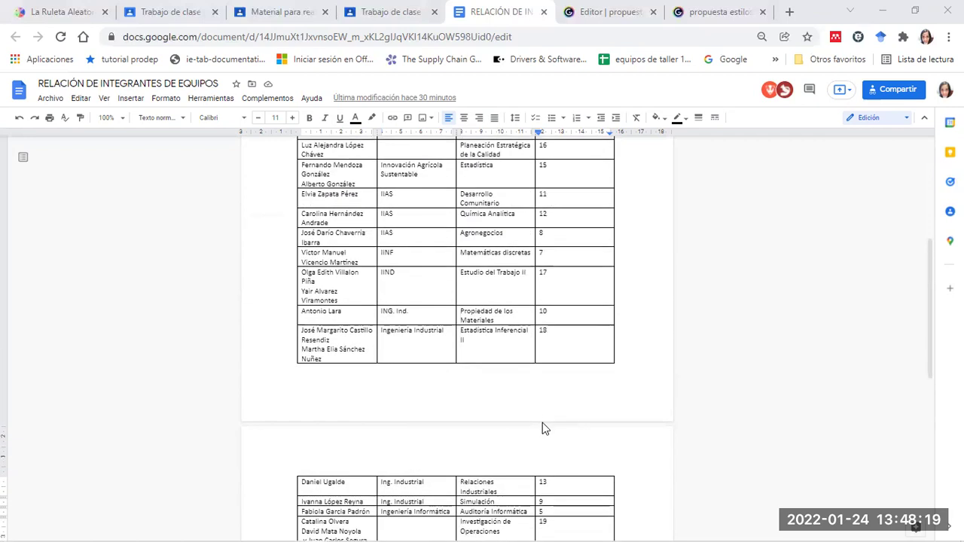
scroll(543, 419, down, 6)
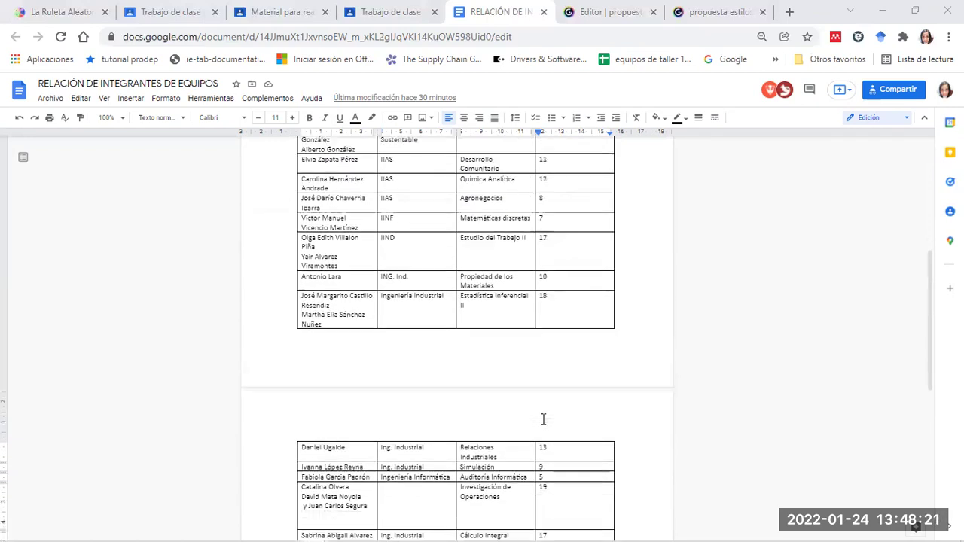
scroll(543, 419, up, 4)
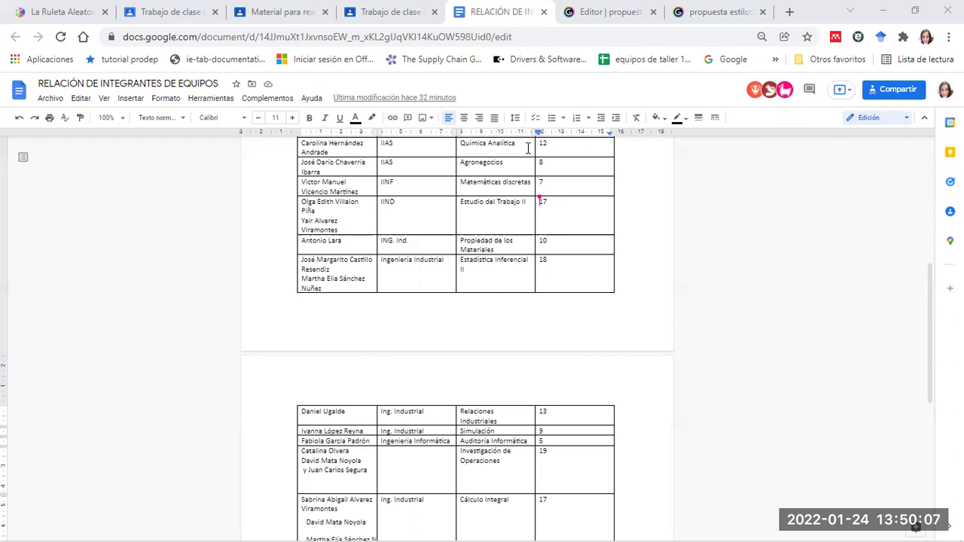
scroll(556, 299, up, 3)
scroll(556, 300, up, 2)
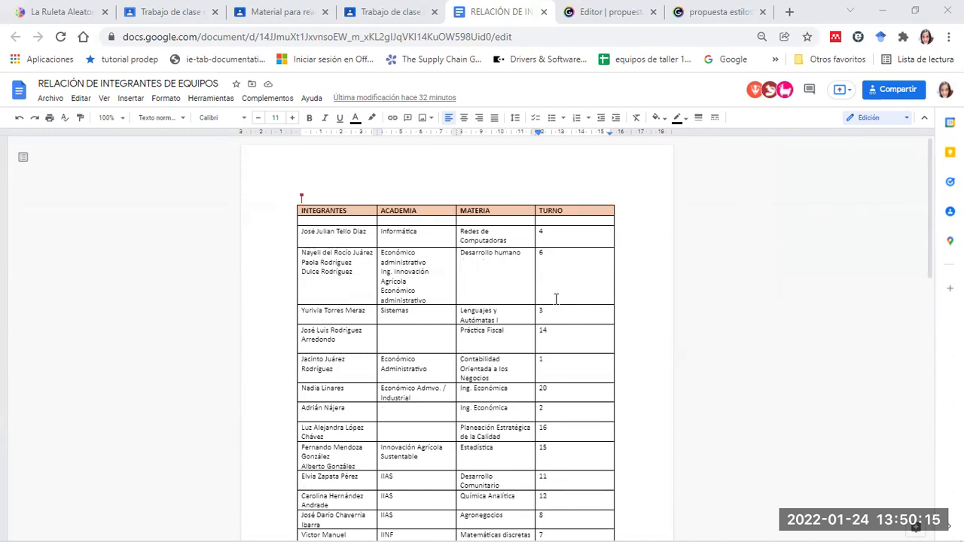
scroll(556, 299, down, 1)
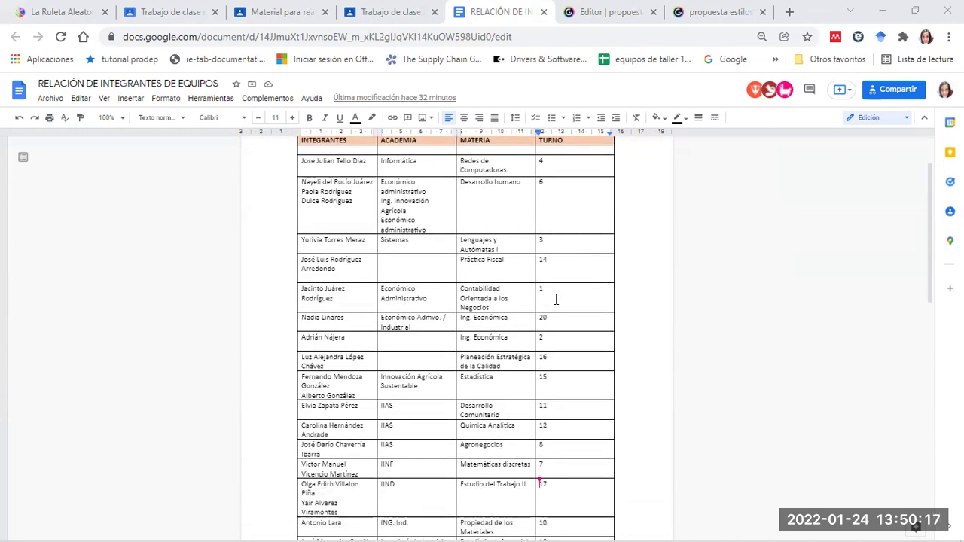